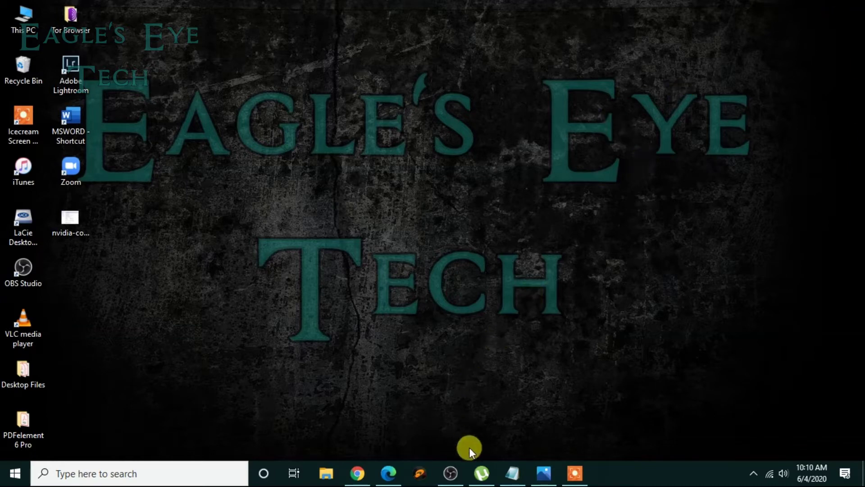
- Launch OBS and add a source named 'Display Capture' capturing Display 1 to Scene 1
click(452, 472)
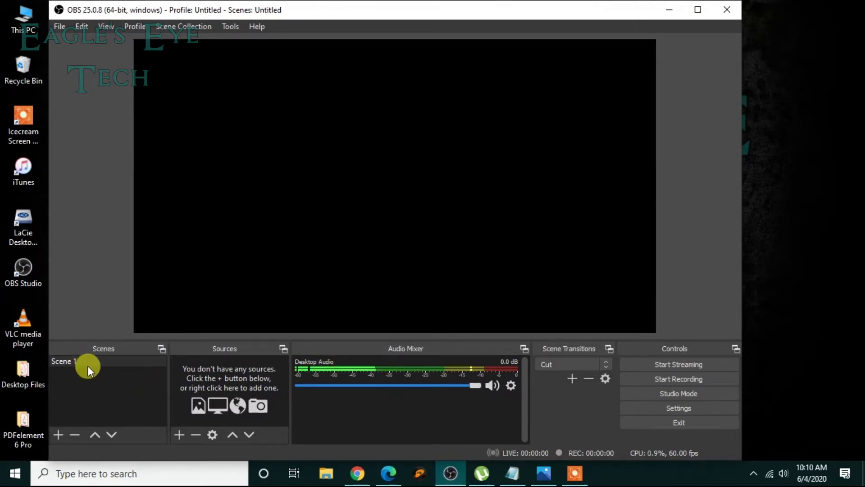
click(180, 435)
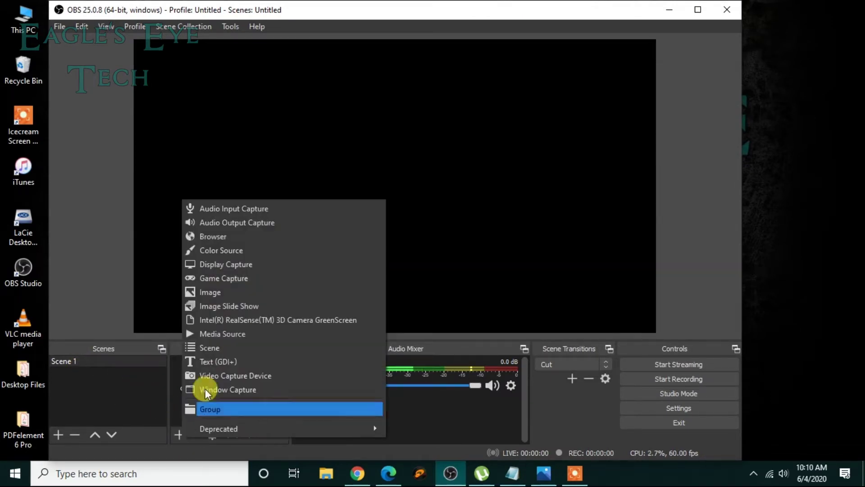
click(234, 268)
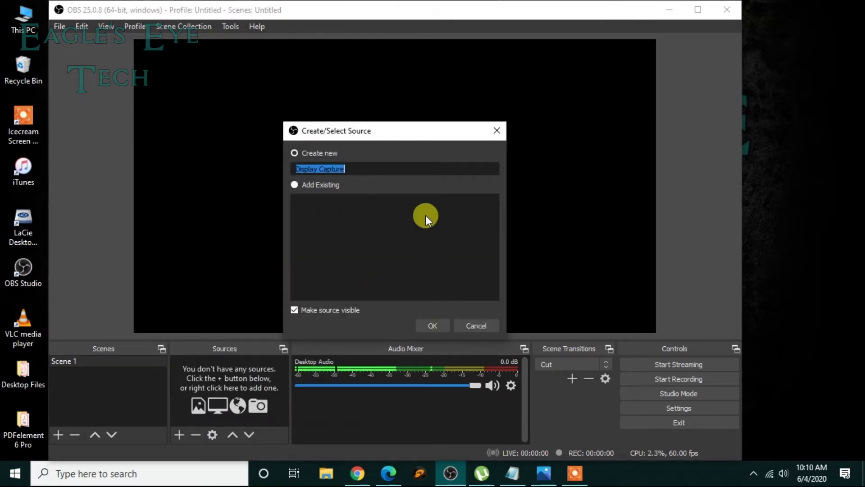
click(438, 324)
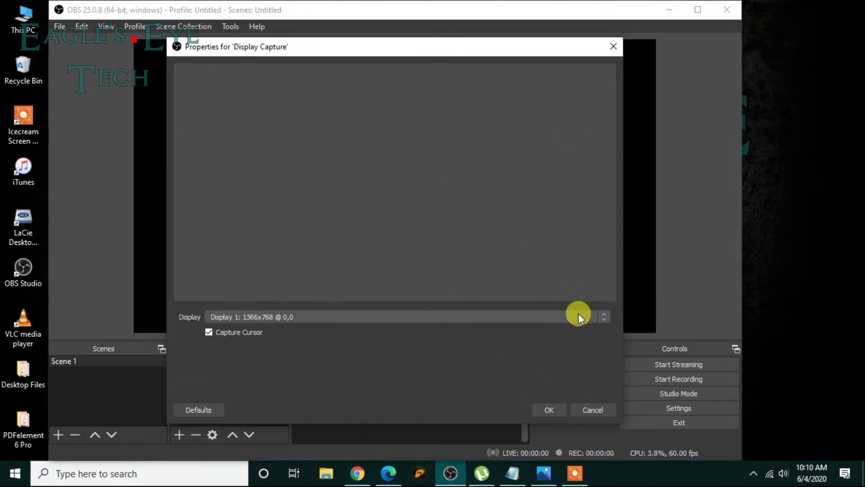
click(544, 410)
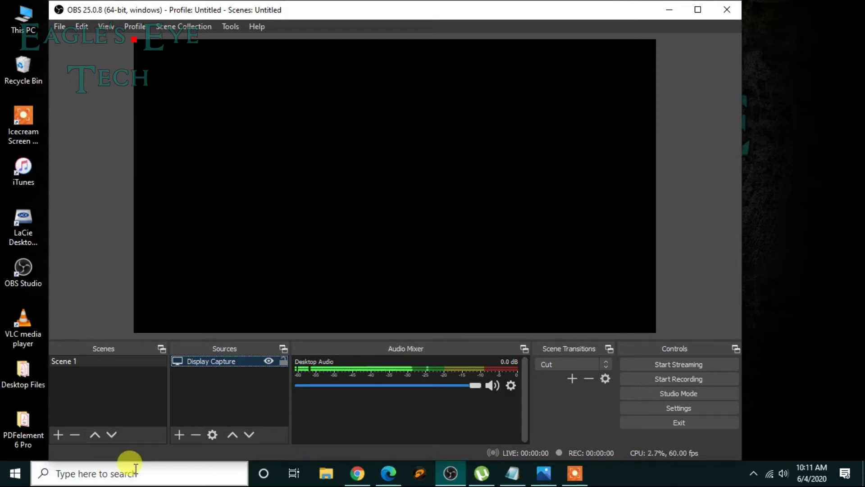
right_click(15, 472)
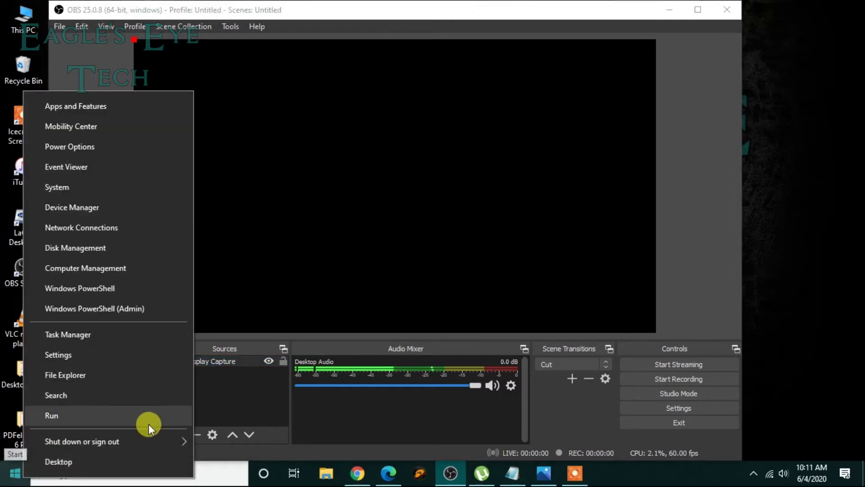
- Run 'winver' from the Run dialog to show the Windows 10 version details
click(61, 419)
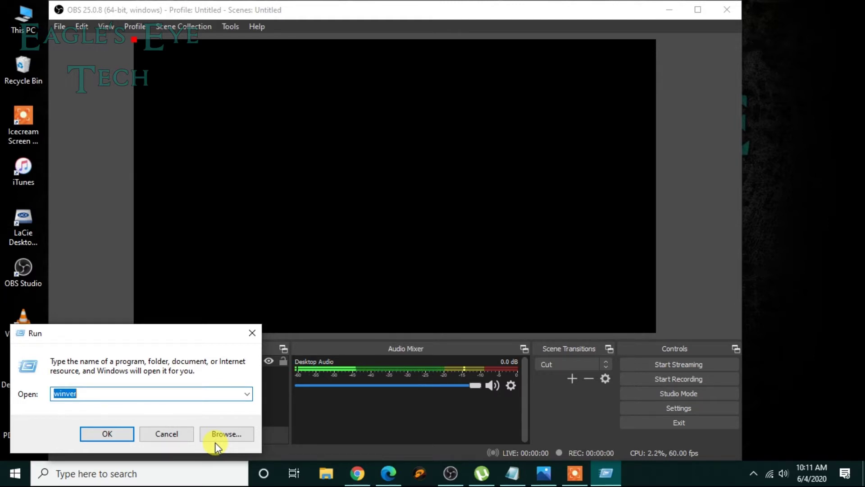
click(180, 395)
key(BackSpace)
key(BackSpace)
key(BackSpace)
key(BackSpace)
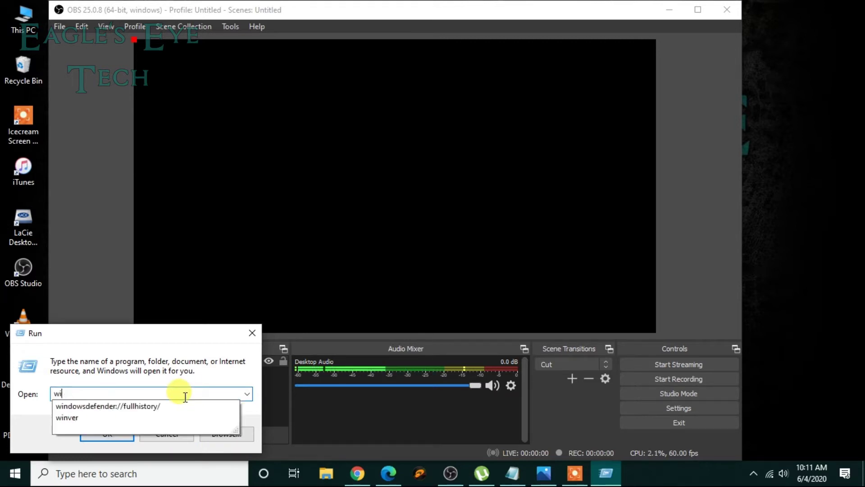
text(nver)
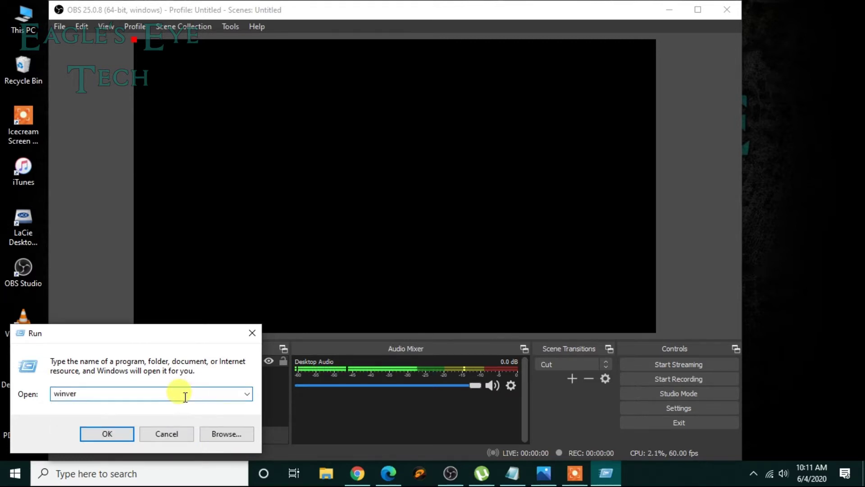
key(Return)
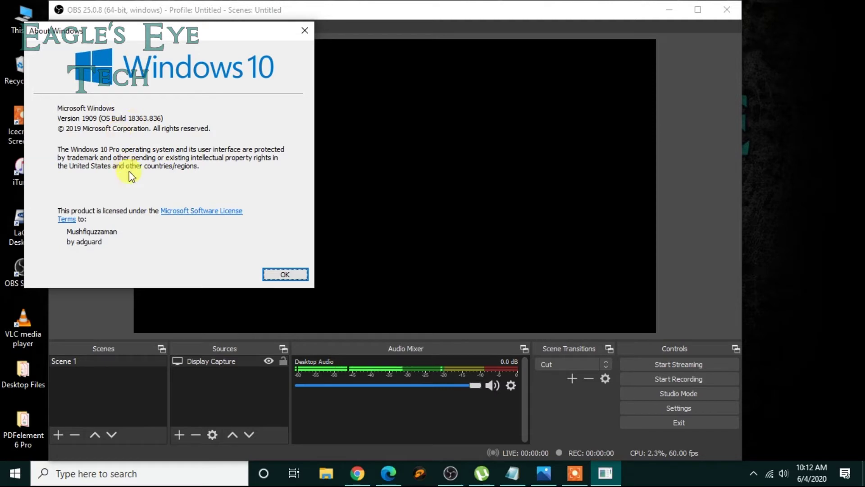
- Dismiss the About Windows dialog reporting Version 1909, OS Build 18363.836
click(276, 275)
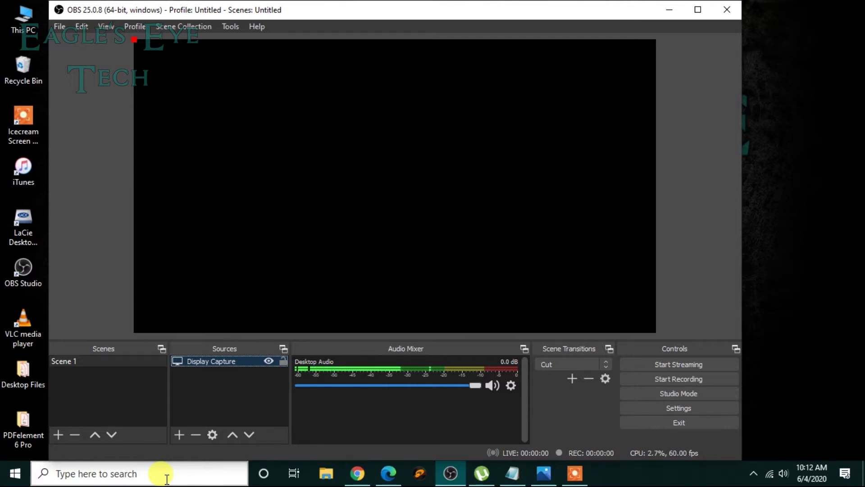
- Search for and open the Graphics settings page, choosing Classic app as the app type
click(167, 478)
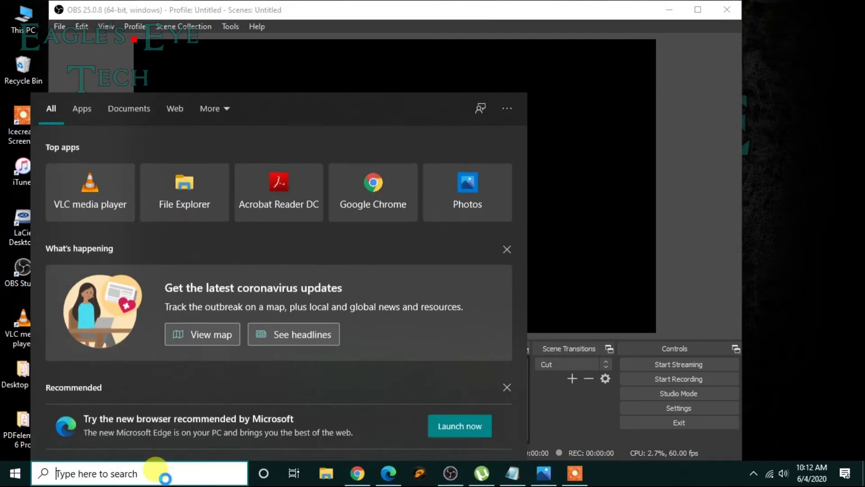
text(grap)
key(Return)
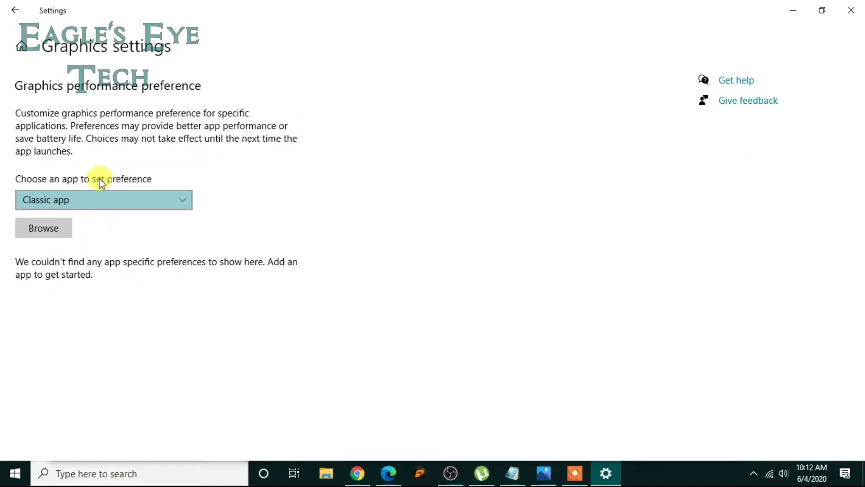
click(140, 200)
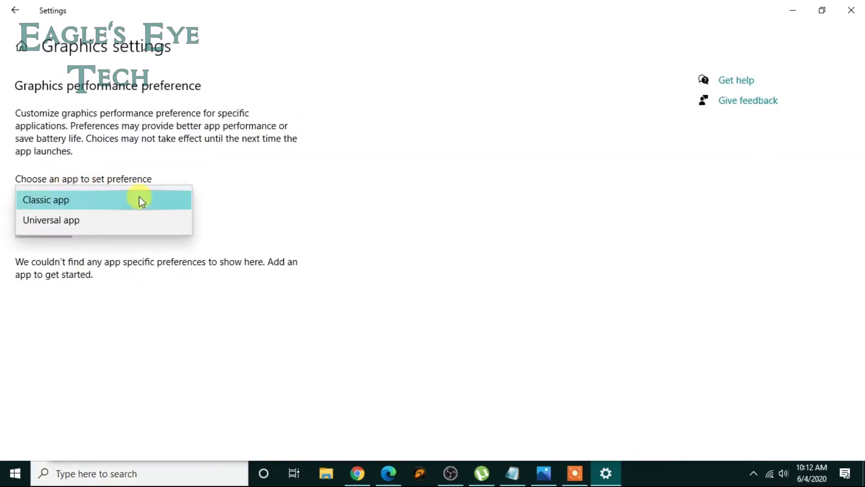
click(140, 198)
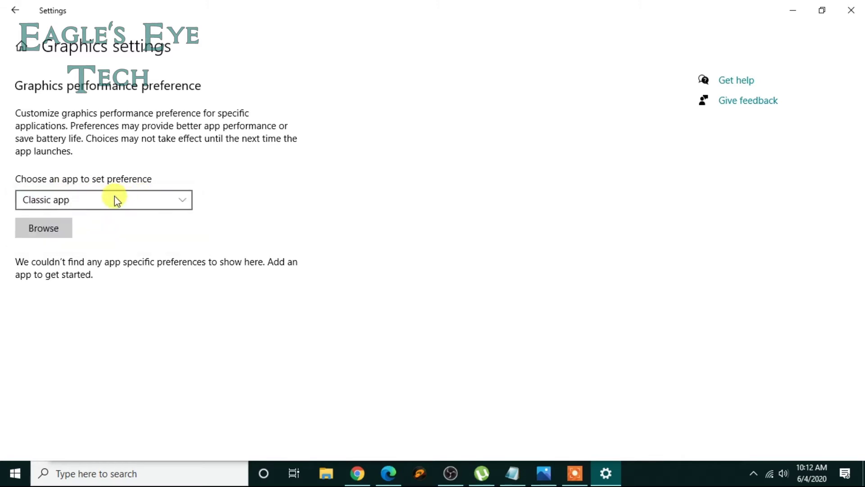
- Add obs64.exe from C:\Program Files (x86)\obs-studio\bin\64bit to the graphics preference list
click(47, 232)
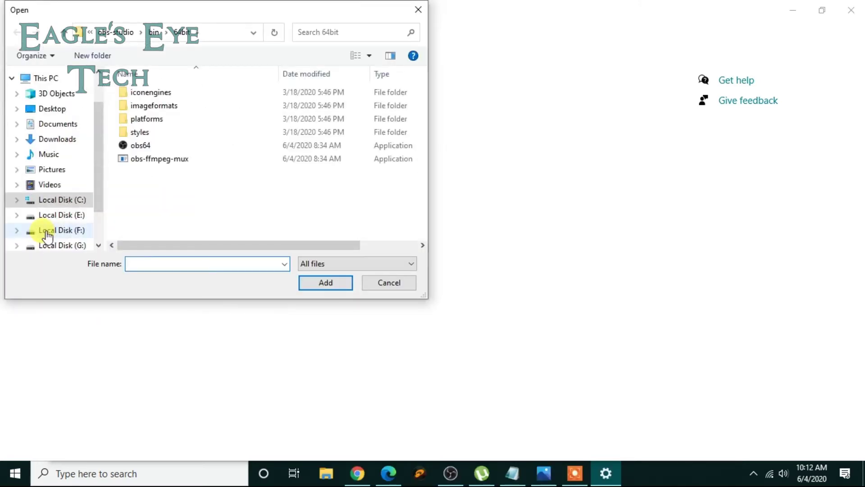
click(71, 213)
click(70, 201)
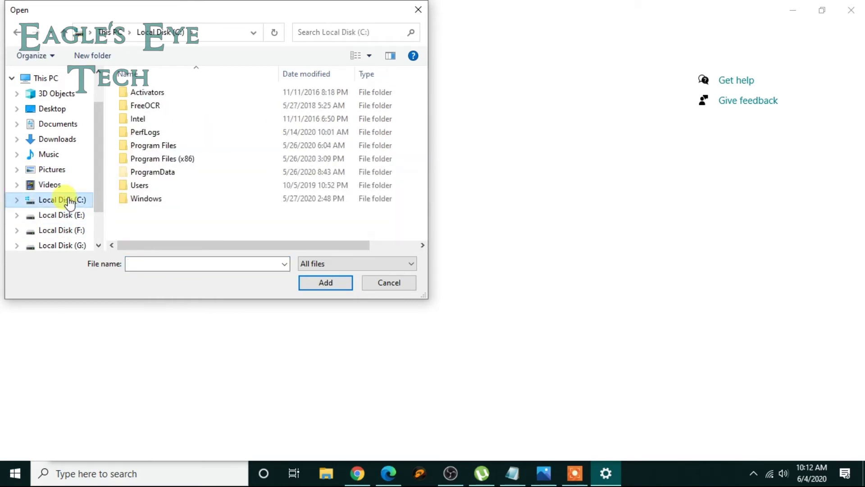
double_click(177, 160)
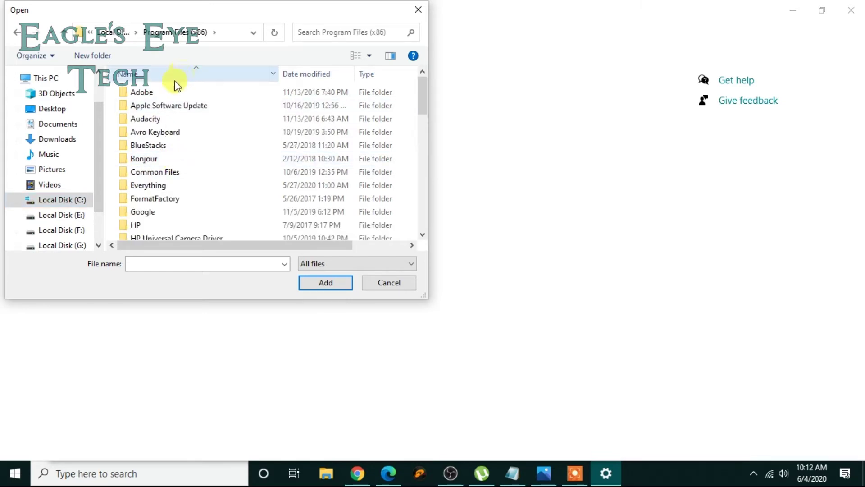
drag(420, 83, 423, 140)
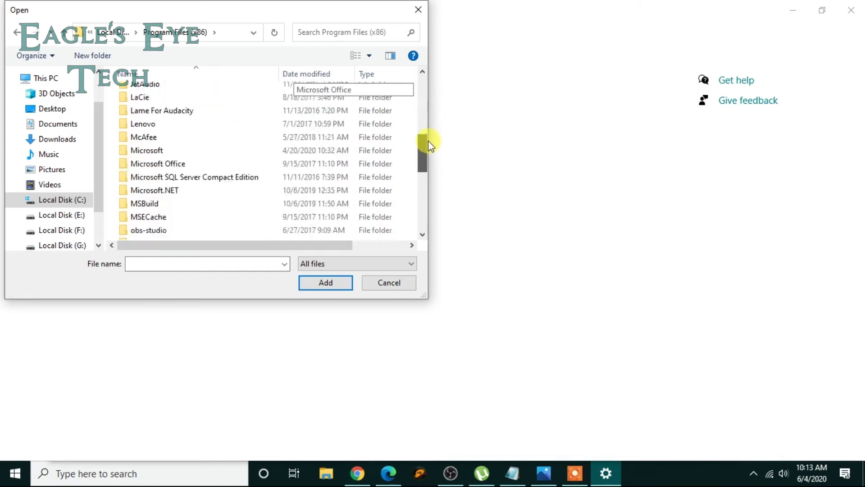
double_click(158, 230)
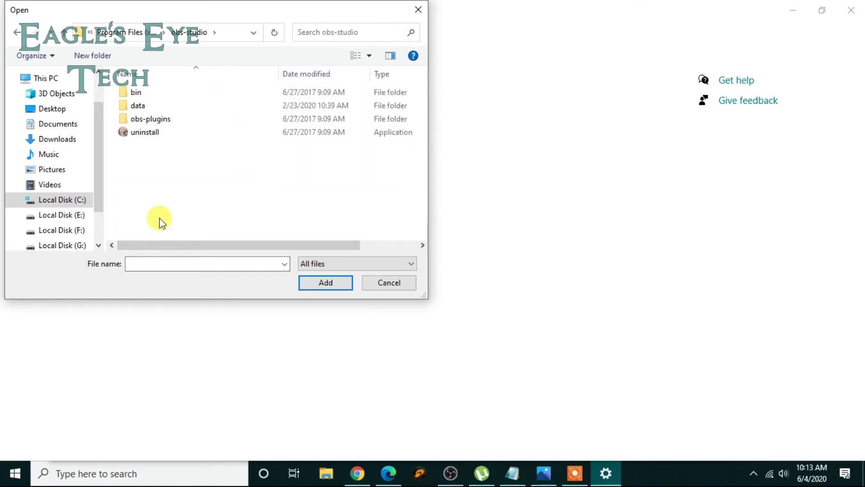
double_click(140, 92)
click(147, 106)
double_click(147, 105)
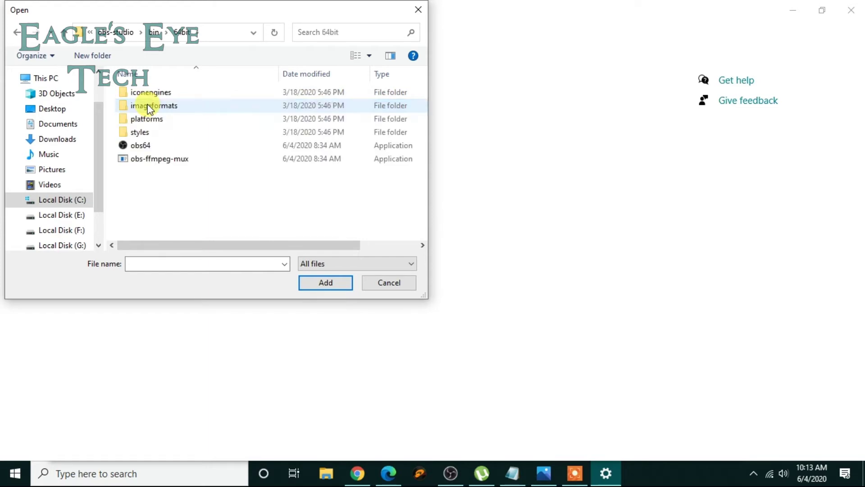
double_click(148, 144)
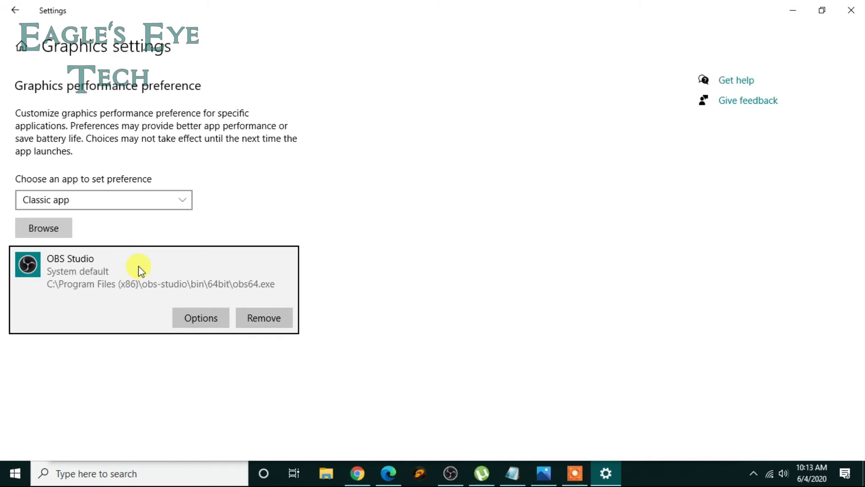
click(185, 311)
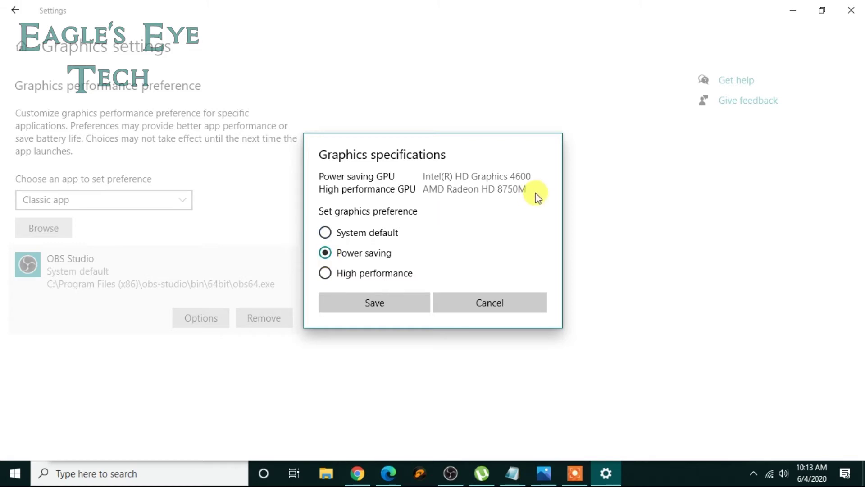
- Save Power saving as OBS Studio's graphics preference and minimize the Settings window
click(325, 254)
click(376, 301)
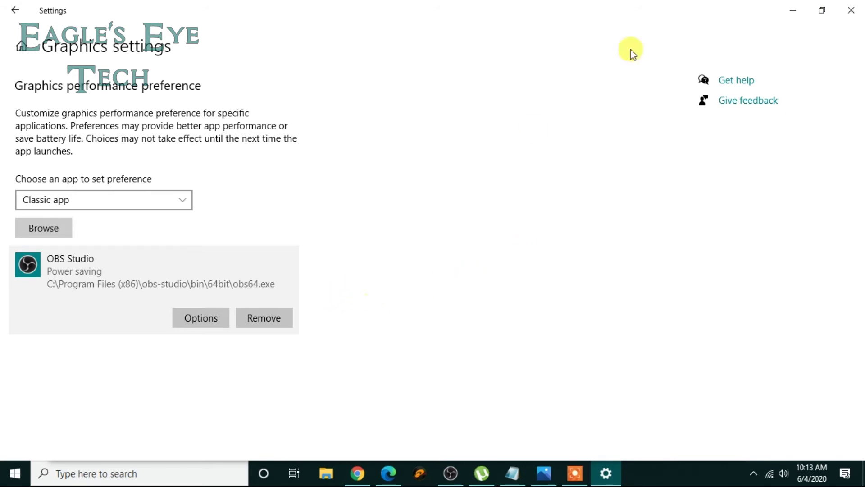
click(802, 6)
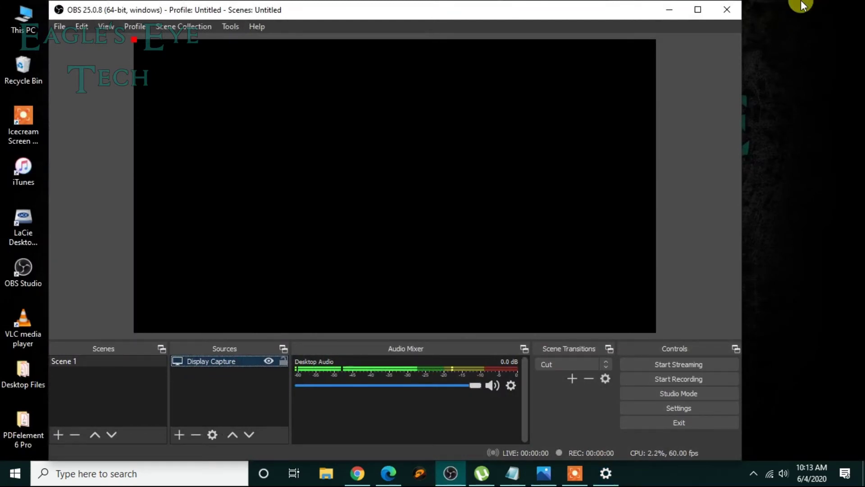
- Close and relaunch OBS so Display Capture shows the desktop, then minimize OBS
click(727, 9)
click(450, 473)
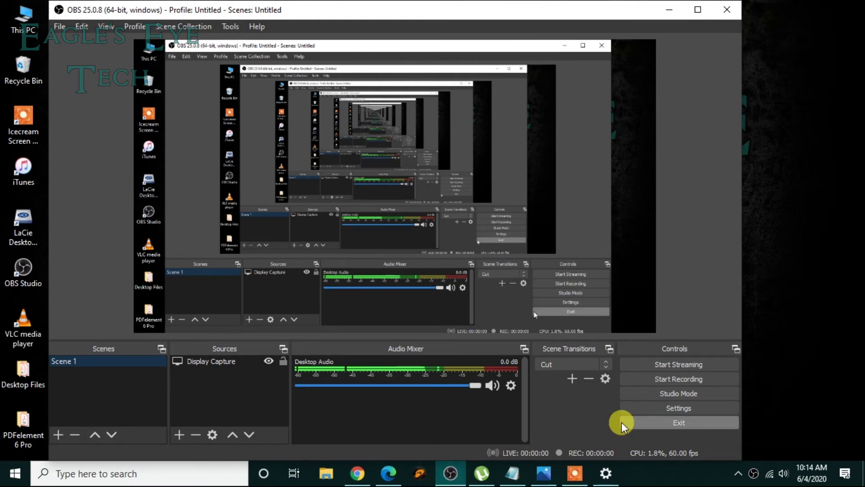
mouse_move(539, 480)
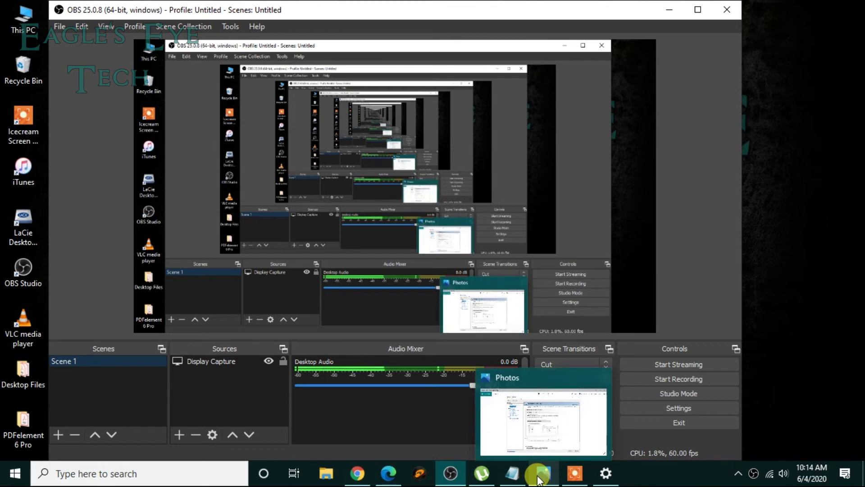
click(669, 9)
mouse_move(519, 471)
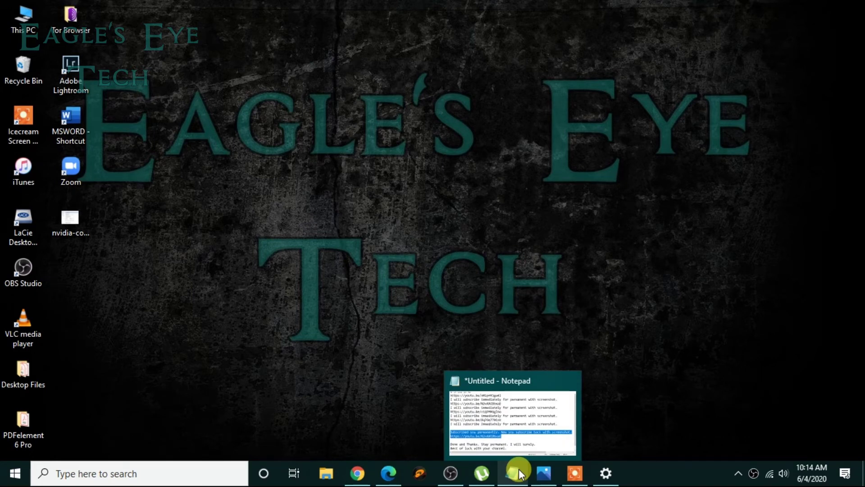
- View the nvidia-control-panel.png screenshot full screen in Photos, then exit full screen and minimize Photos
click(519, 471)
click(519, 471)
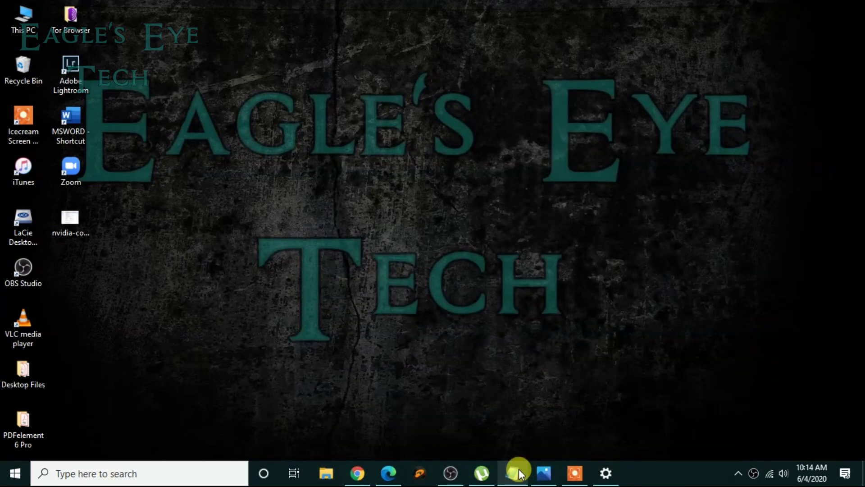
click(547, 475)
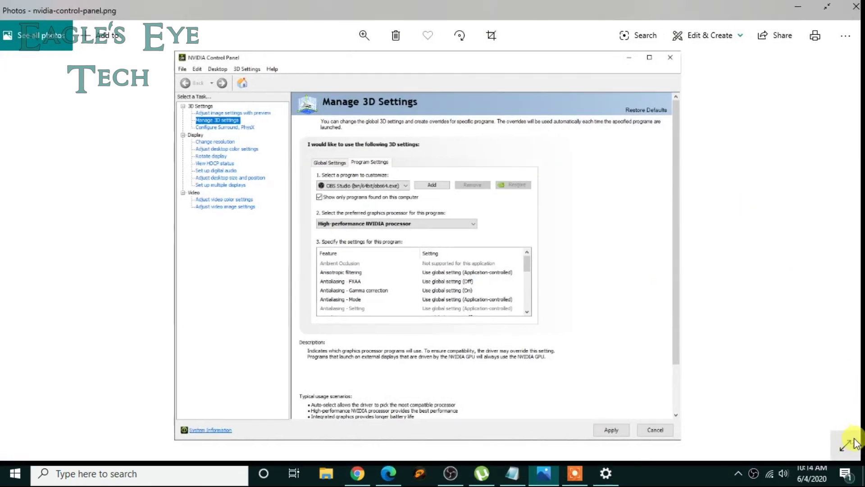
key(F11)
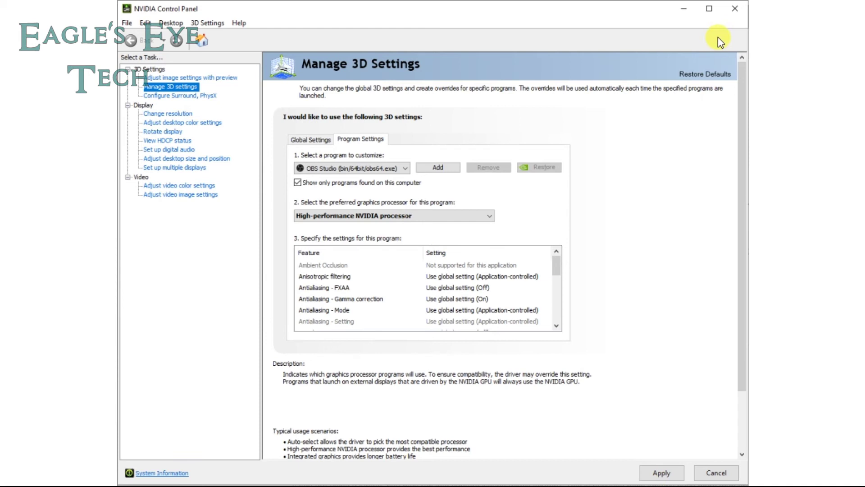
key(Escape)
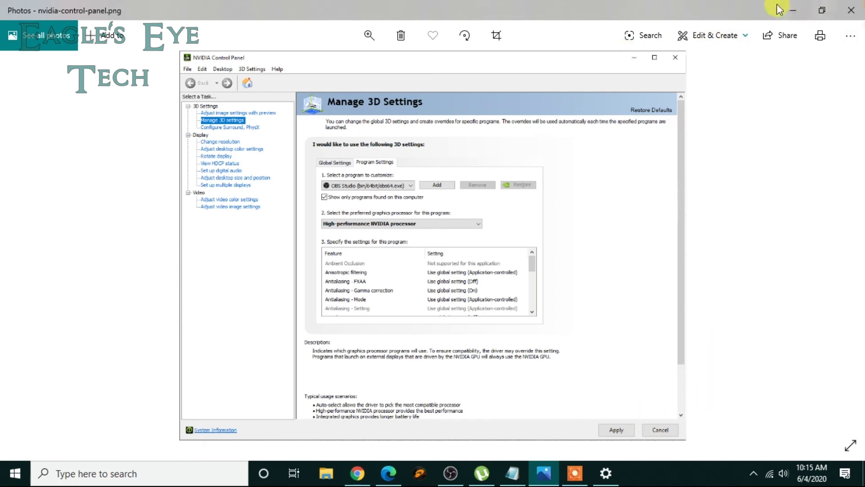
click(793, 9)
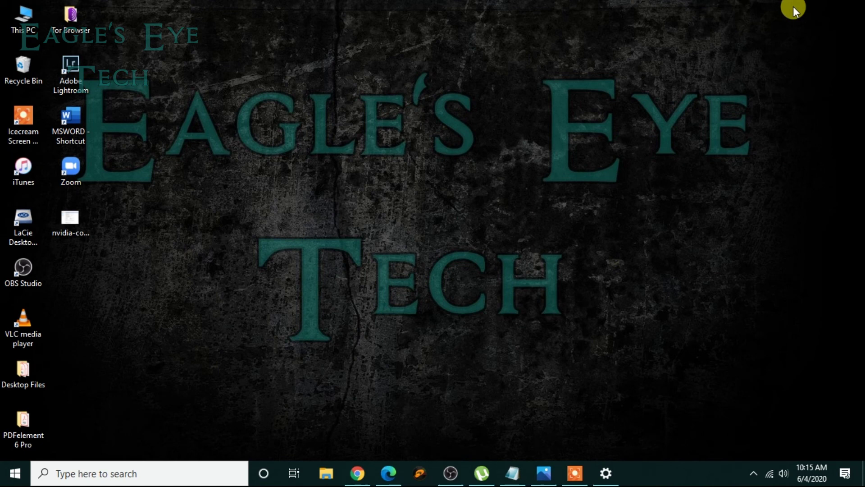